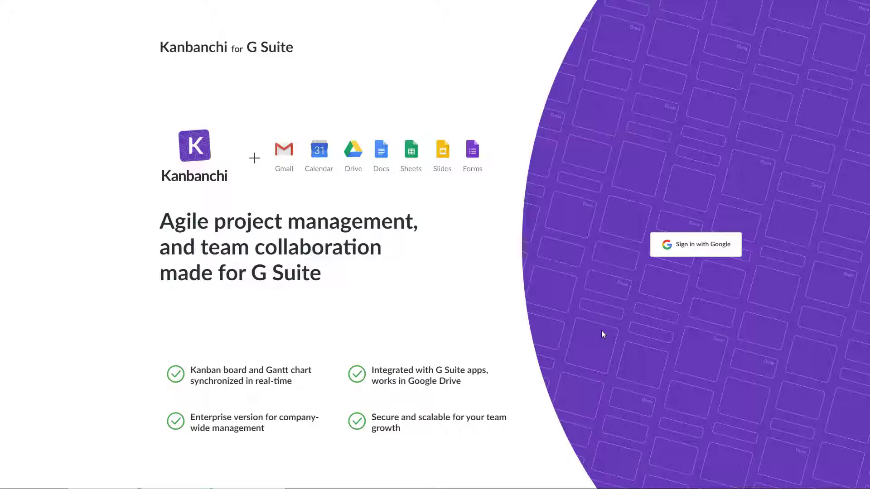
- Sign in with the Google account and allow Kanbanchi access to Google Drive
{"action": "left_click", "coordinate": [685, 254]}
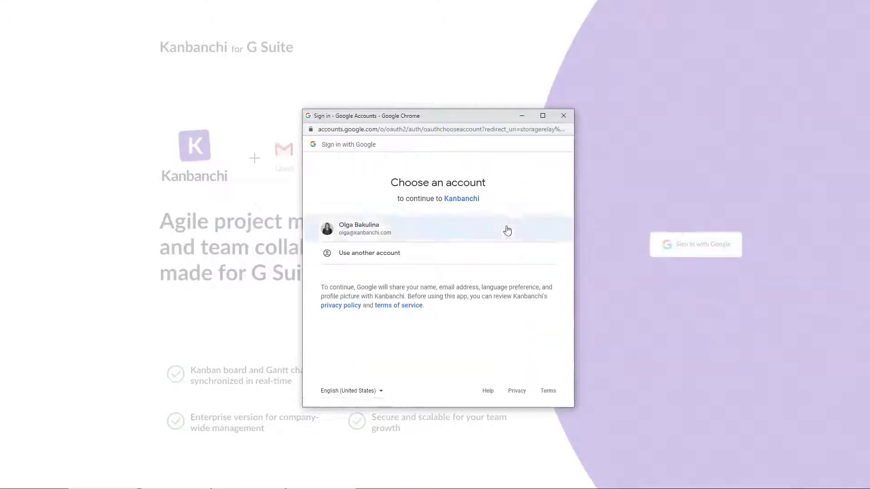
{"action": "left_click", "coordinate": [507, 232]}
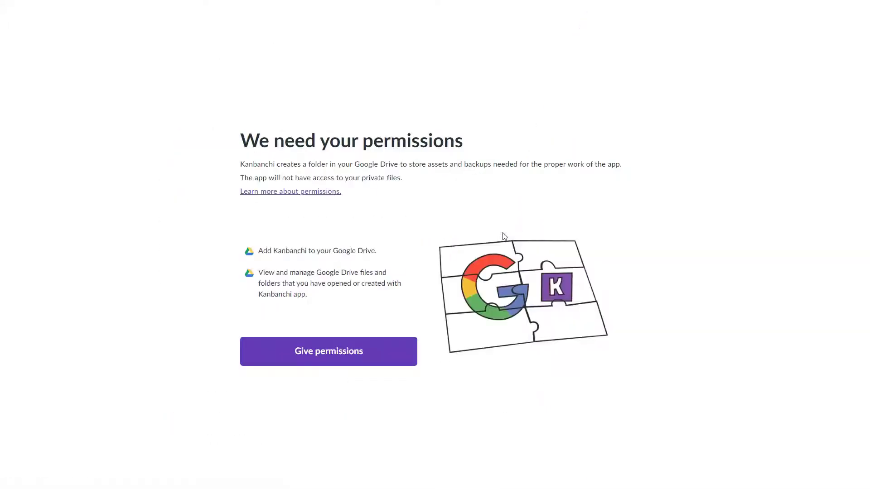
{"action": "left_click", "coordinate": [389, 355]}
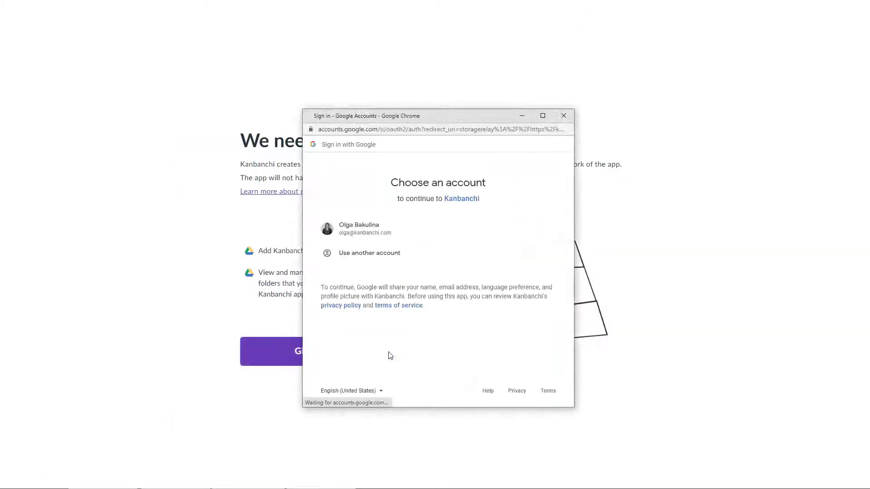
{"action": "left_click", "coordinate": [375, 239]}
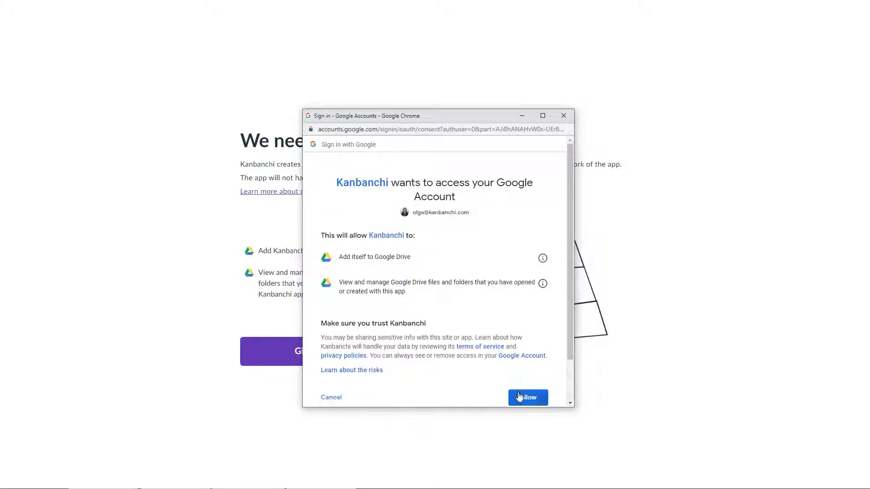
{"action": "left_click", "coordinate": [519, 397]}
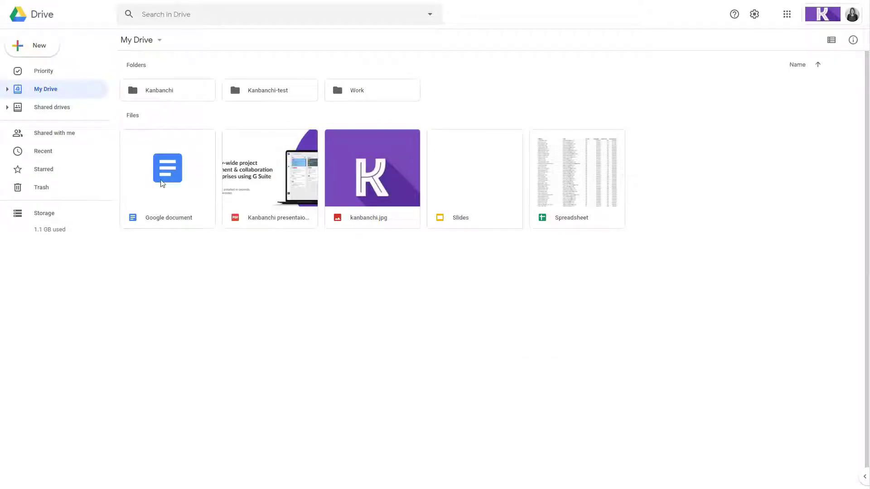
- Open the Kanbanchi folder in My Drive to start a new board
{"action": "double_click", "coordinate": [180, 95]}
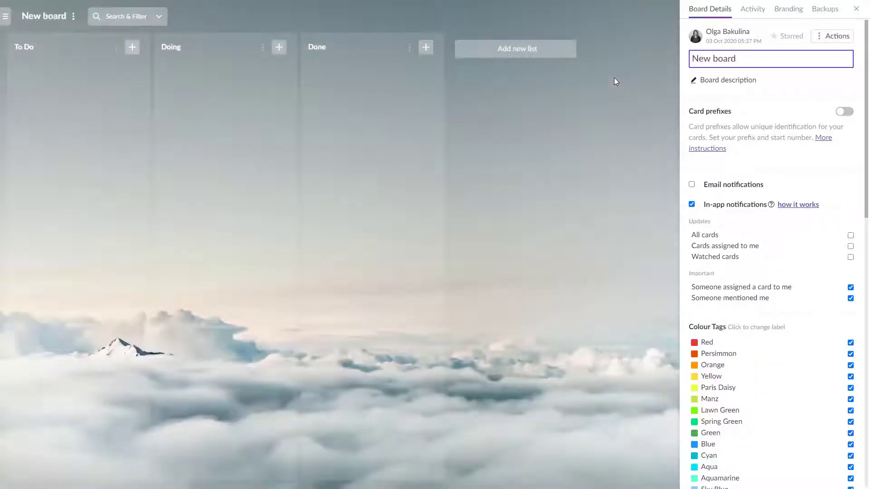
- Close the board details and add a 'Call stakeholders' card to To Do
{"action": "left_click", "coordinate": [852, 11]}
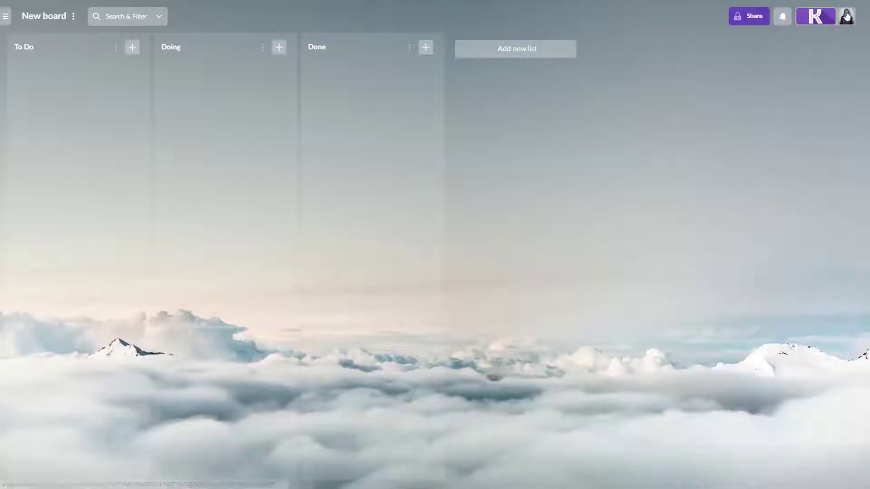
{"action": "left_click", "coordinate": [132, 47]}
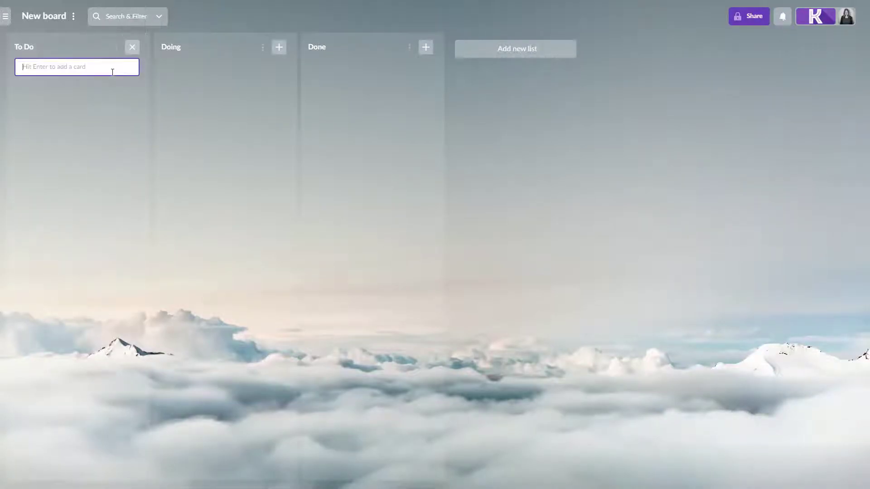
{"action": "type", "text": "Call stakeholders"}
{"action": "key", "text": "Return"}
- Add 'Set up a meeting' and 'Create a report' cards to To Do
{"action": "left_click", "coordinate": [113, 74]}
{"action": "left_click", "coordinate": [131, 48]}
{"action": "type", "text": "Set"}
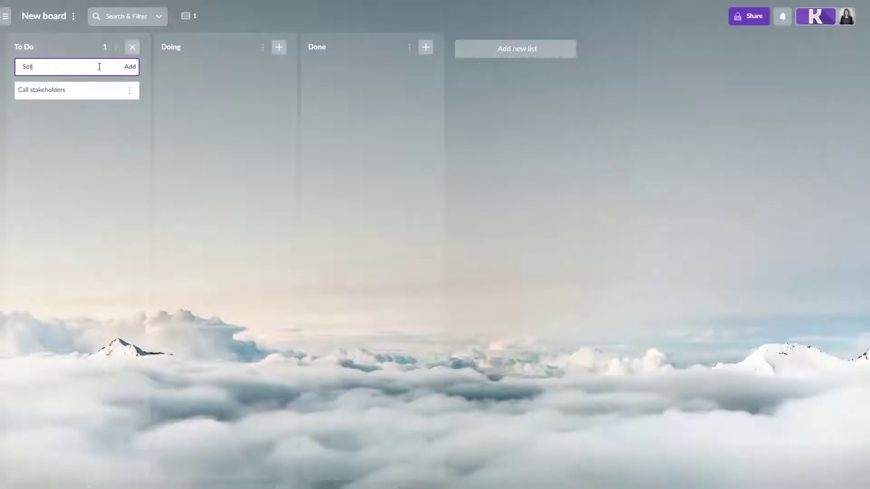
{"action": "type", "text": " up a meeting"}
{"action": "key", "text": "Return"}
{"action": "left_click", "coordinate": [96, 67]}
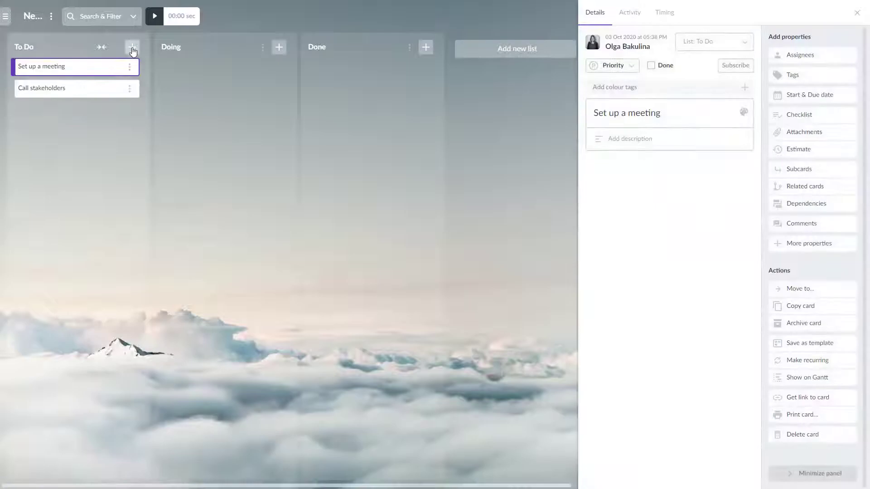
{"action": "left_click", "coordinate": [132, 47]}
{"action": "type", "text": "Create a report"}
{"action": "key", "text": "Return"}
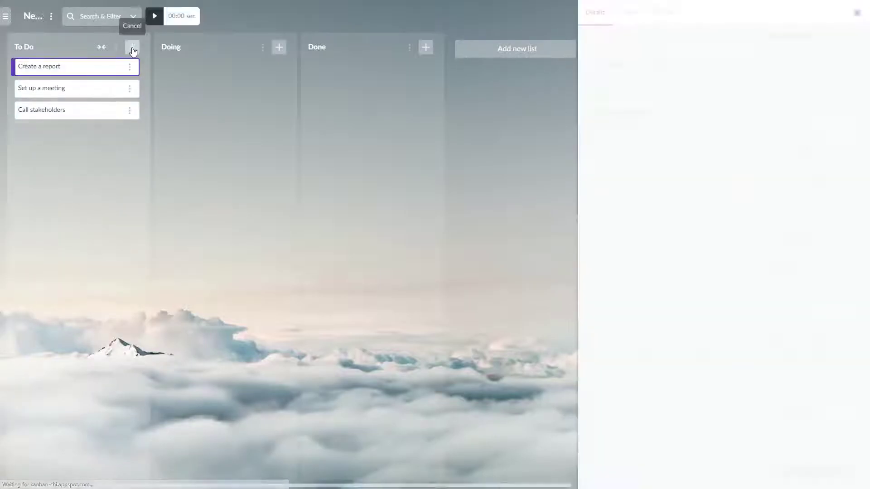
{"action": "left_click", "coordinate": [856, 12]}
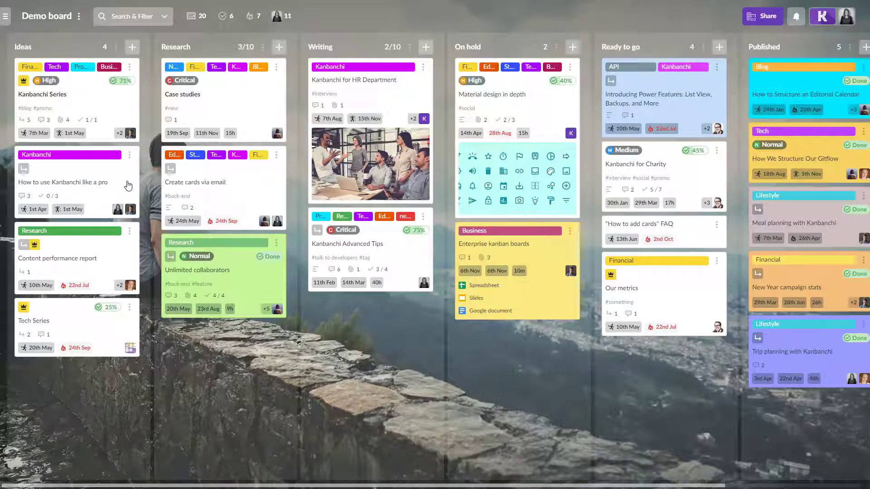
- Drag the 'How to use Kanbanchi like a pro' card from Ideas to Ready to go
{"action": "left_click_drag", "start_coordinate": [128, 185], "coordinate": [678, 341]}
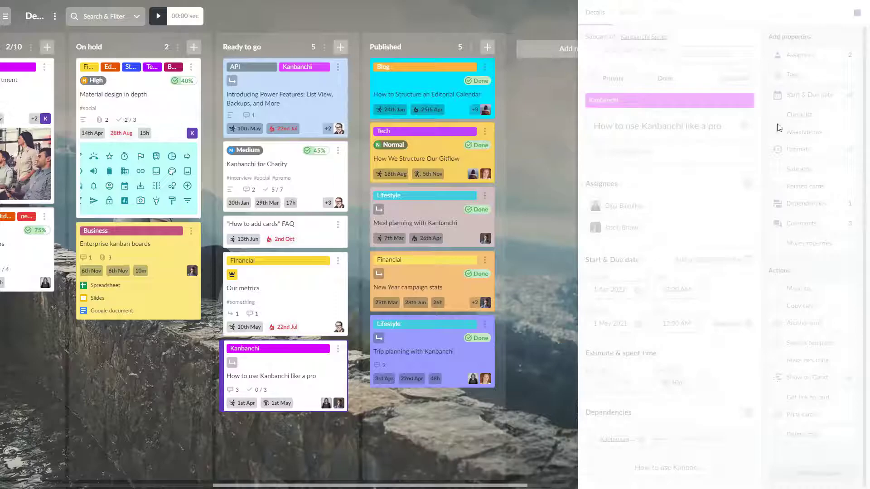
- Assign another team member to the card
{"action": "left_click", "coordinate": [832, 59]}
{"action": "left_click", "coordinate": [748, 38]}
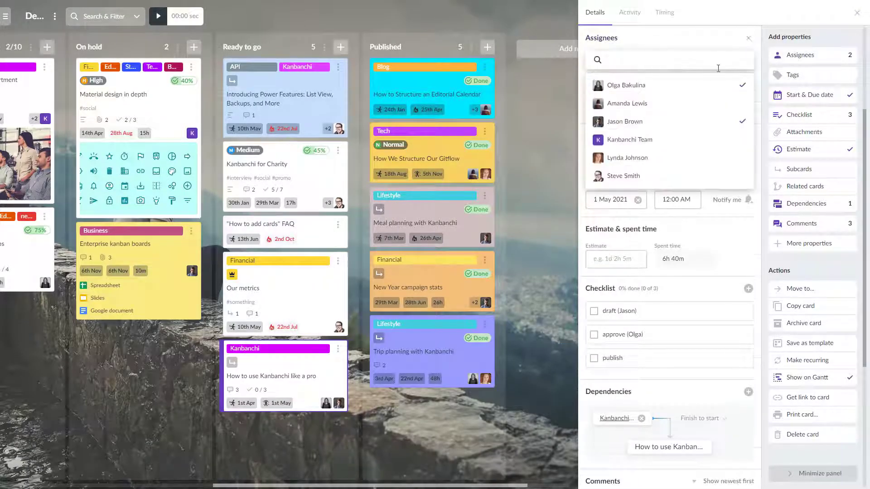
{"action": "left_click", "coordinate": [725, 104]}
{"action": "left_click", "coordinate": [747, 39]}
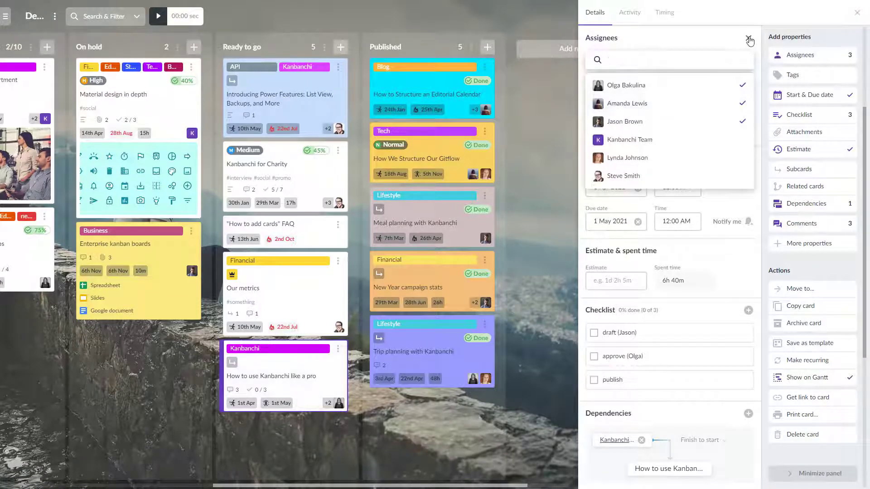
- Set the due date to 2 May 2021, priority High and add the Startup colour tag
{"action": "left_click", "coordinate": [804, 96]}
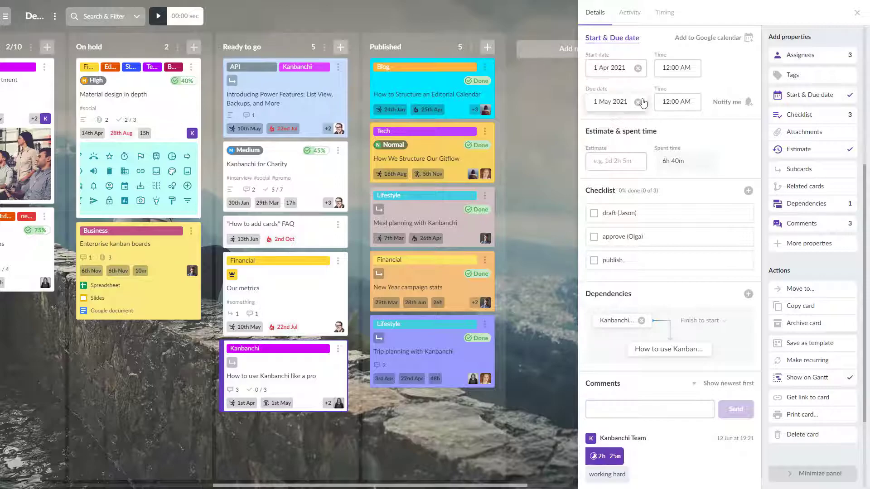
{"action": "left_click", "coordinate": [625, 101]}
{"action": "left_click", "coordinate": [699, 154]}
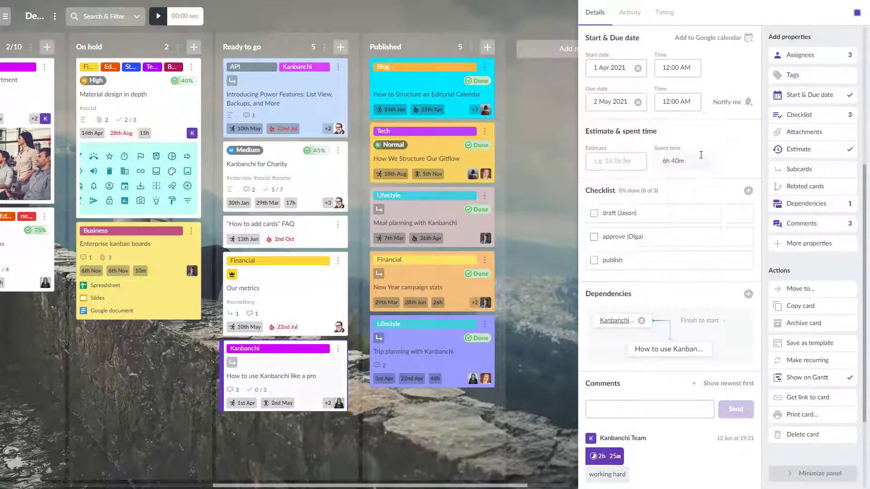
{"action": "scroll", "coordinate": [702, 158], "scroll_direction": "up", "scroll_amount": 5}
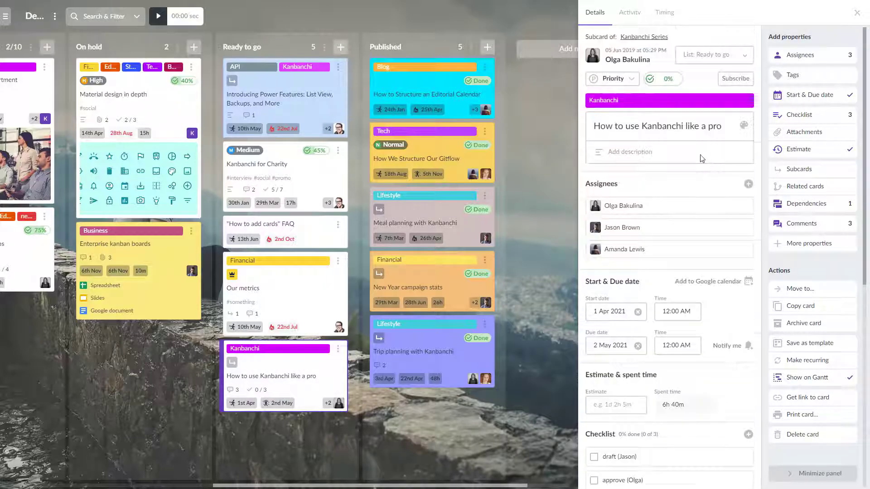
{"action": "left_click", "coordinate": [613, 79]}
{"action": "left_click", "coordinate": [629, 120]}
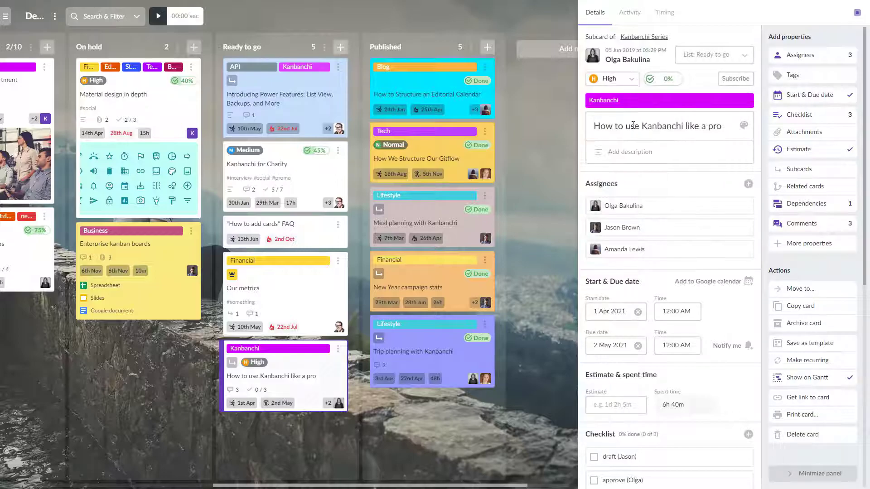
{"action": "left_click", "coordinate": [674, 101]}
{"action": "left_click", "coordinate": [739, 143]}
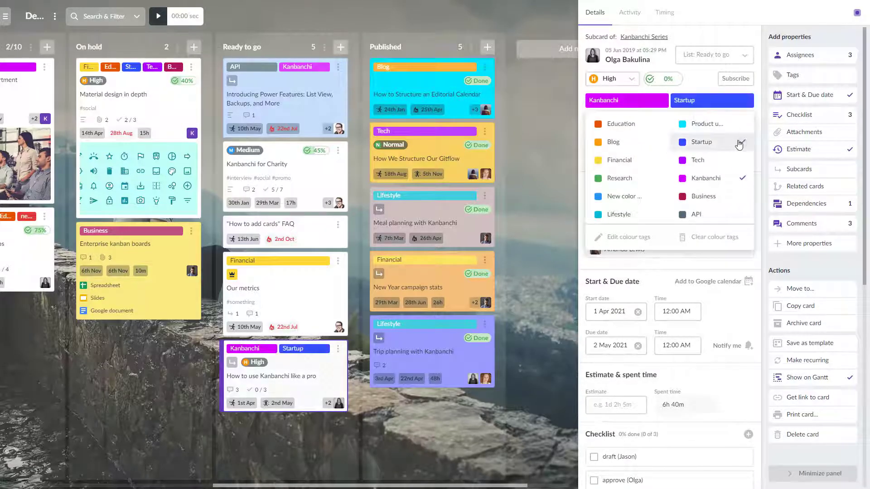
{"action": "left_click", "coordinate": [701, 81]}
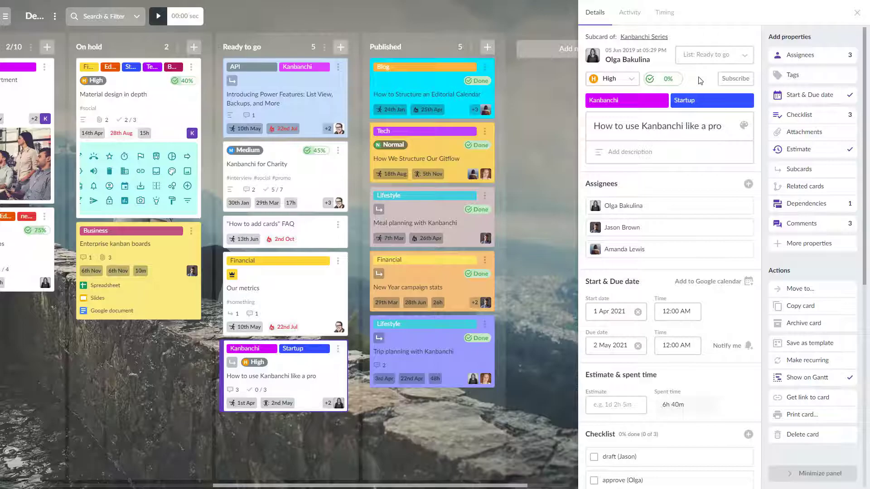
- Post the comment 'how is it going?' on the card and close its details
{"action": "left_click", "coordinate": [829, 227]}
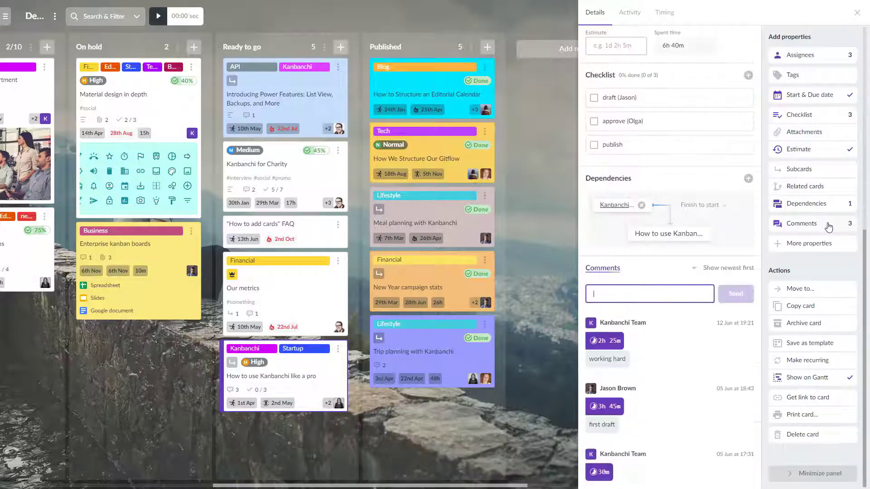
{"action": "type", "text": "how i"}
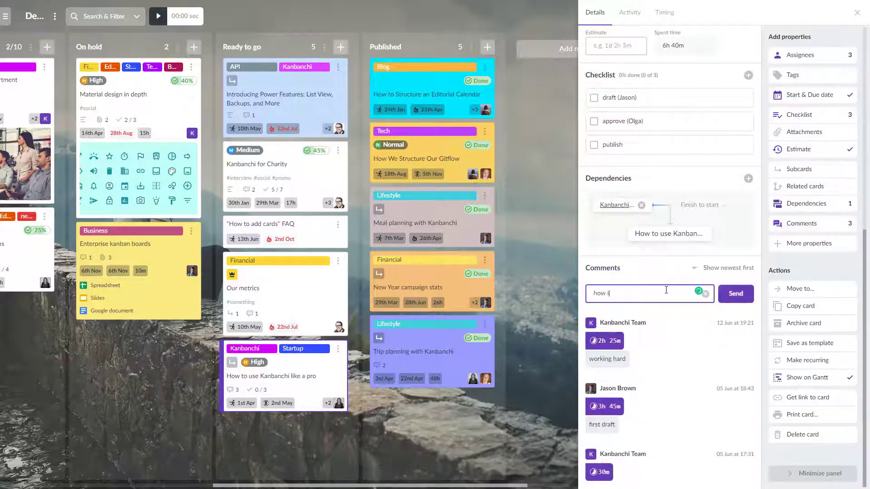
{"action": "type", "text": "s it going?"}
{"action": "left_click", "coordinate": [741, 298]}
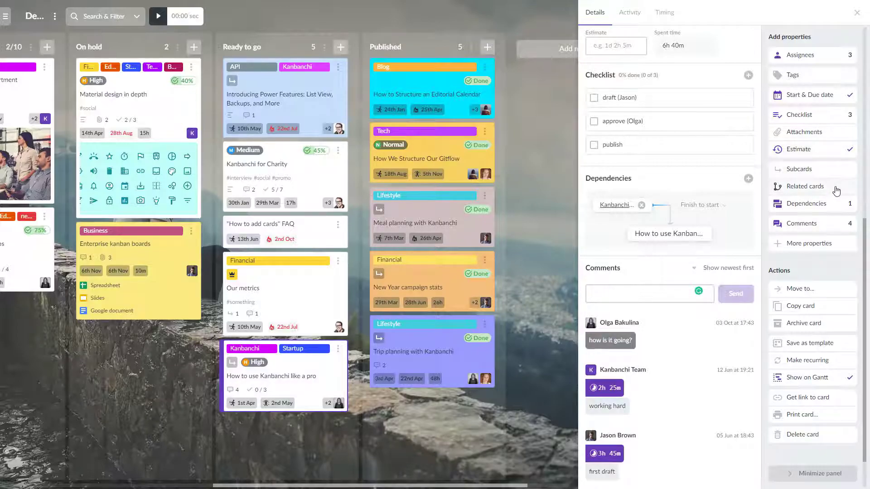
{"action": "left_click", "coordinate": [857, 13]}
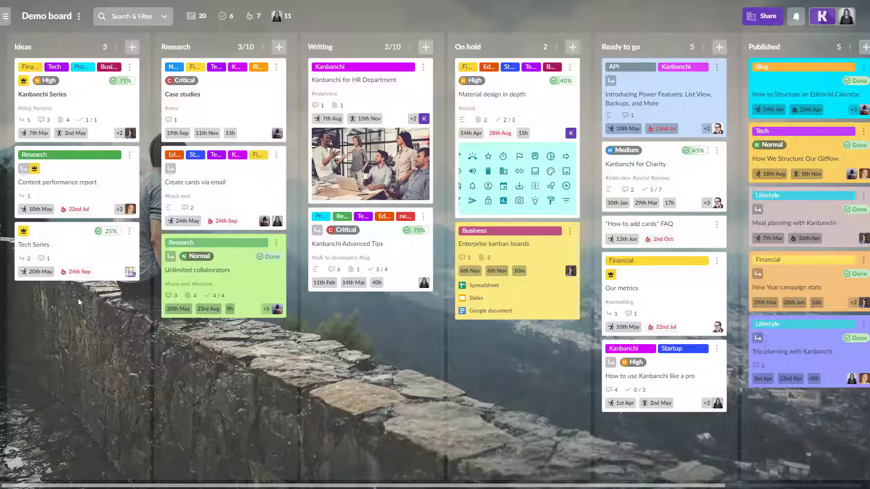
- Switch the Demo board to List view, sorting by priority and then by due date
{"action": "mouse_move", "coordinate": [5, 302]}
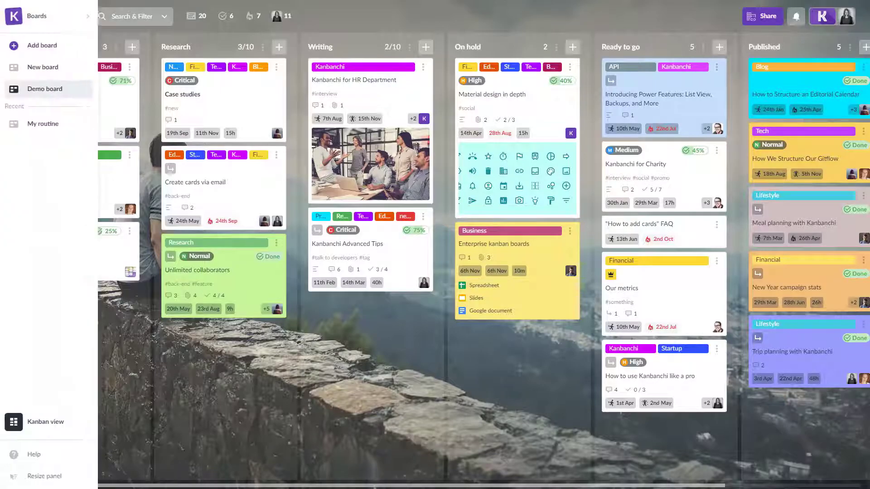
{"action": "left_click", "coordinate": [59, 422]}
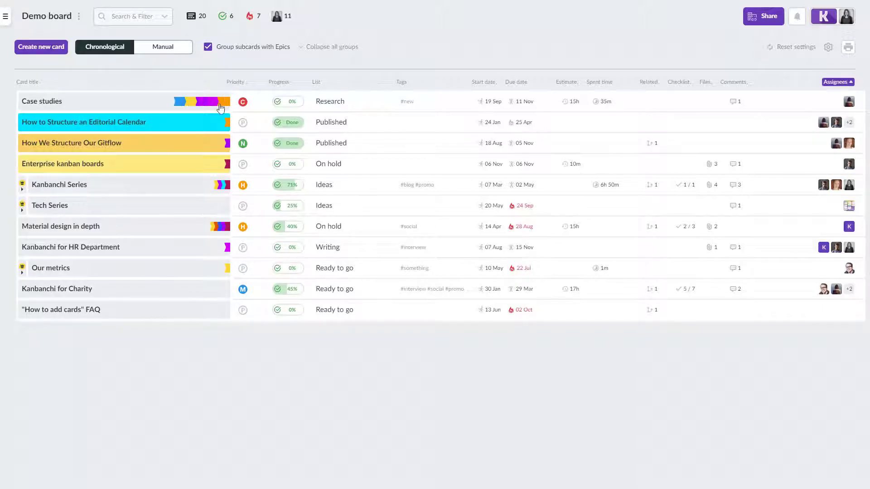
{"action": "left_click", "coordinate": [237, 82]}
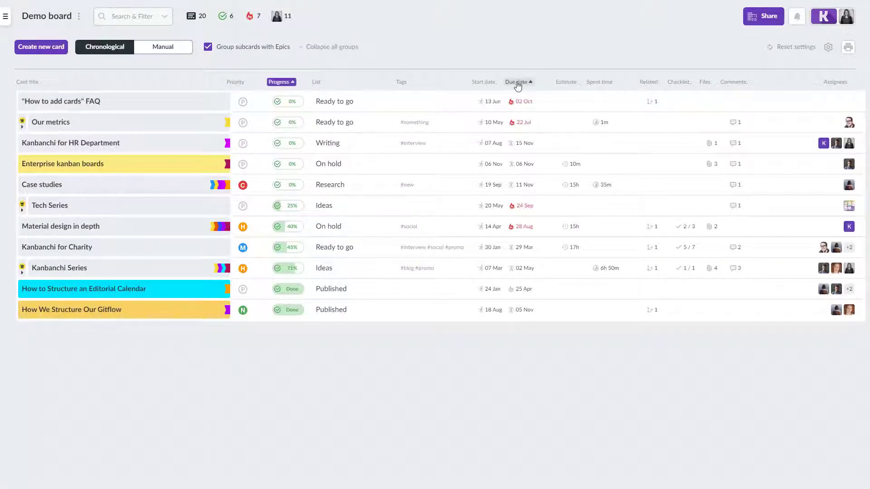
{"action": "left_click", "coordinate": [516, 83]}
{"action": "mouse_move", "coordinate": [5, 360]}
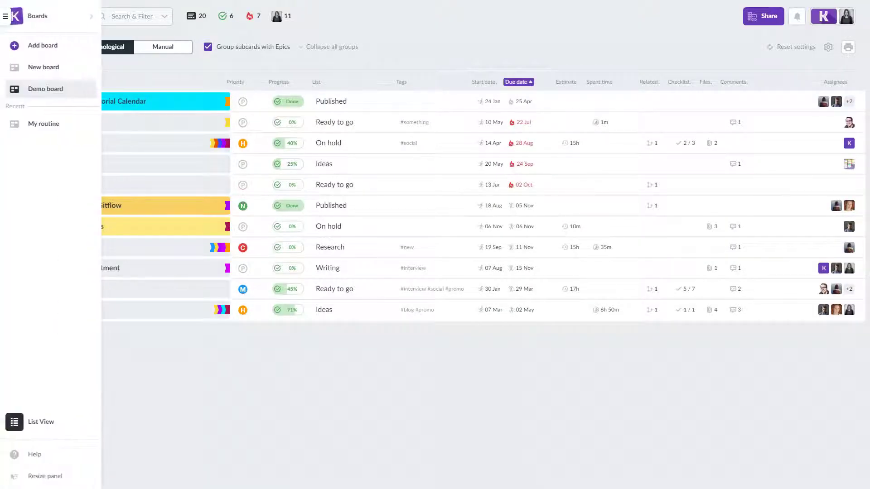
- Switch the Demo board to the Gantt chart view
{"action": "left_click", "coordinate": [47, 420]}
{"action": "left_click", "coordinate": [68, 357]}
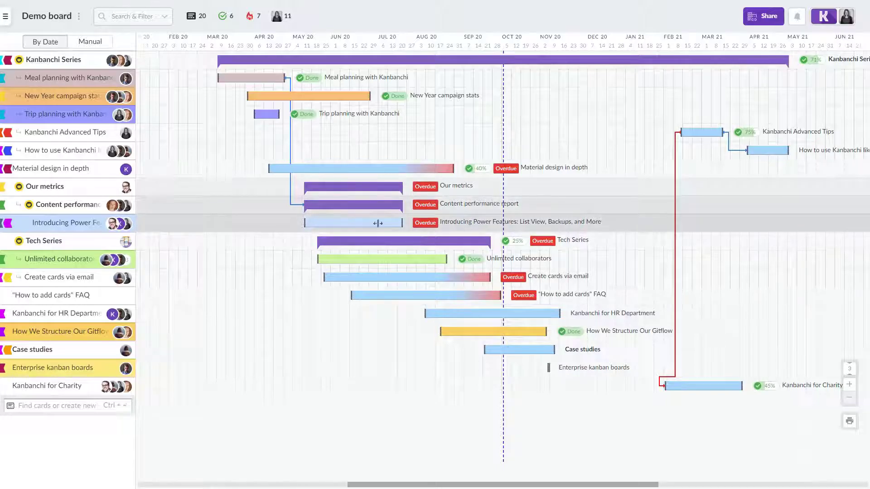
{"action": "left_click", "coordinate": [5, 16]}
{"action": "left_click", "coordinate": [39, 421]}
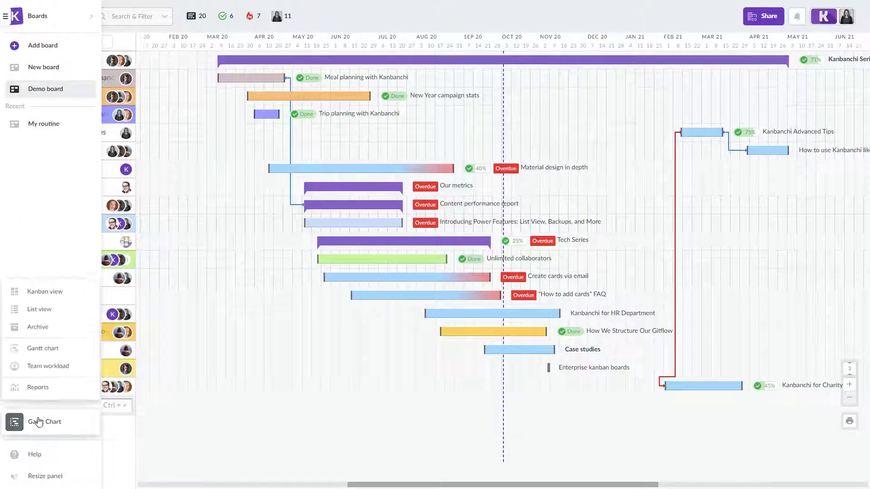
- Switch to Team workload view, then view collaborators in the Share dialog and close it
{"action": "left_click", "coordinate": [61, 371]}
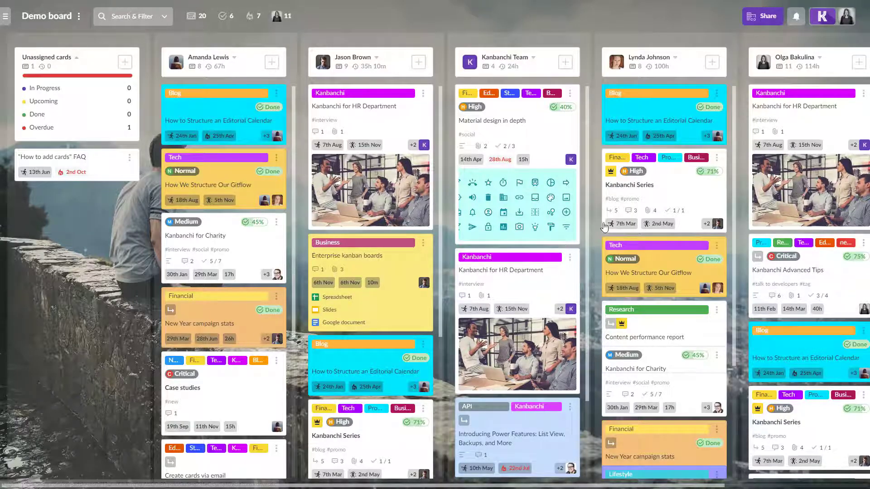
{"action": "left_click", "coordinate": [755, 16]}
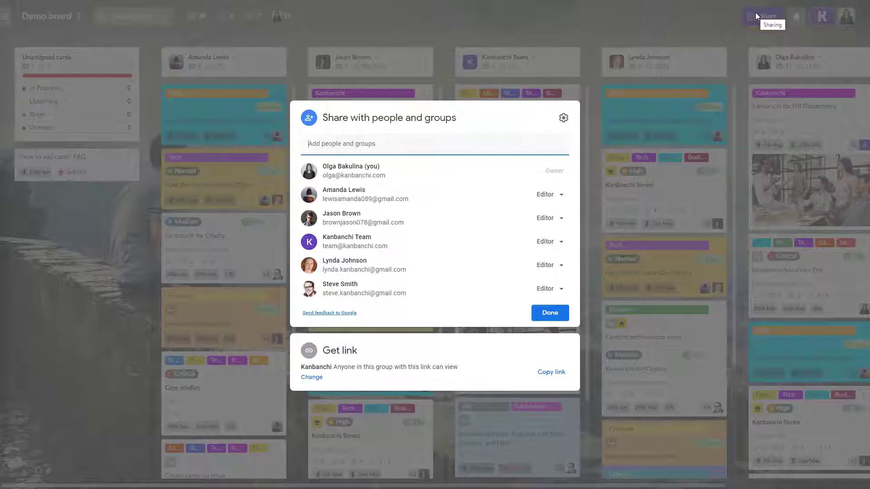
{"action": "left_click", "coordinate": [710, 23]}
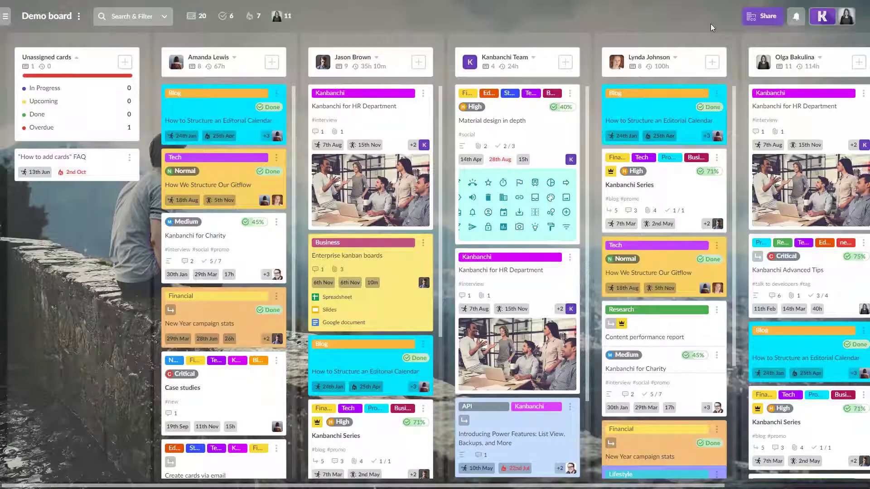